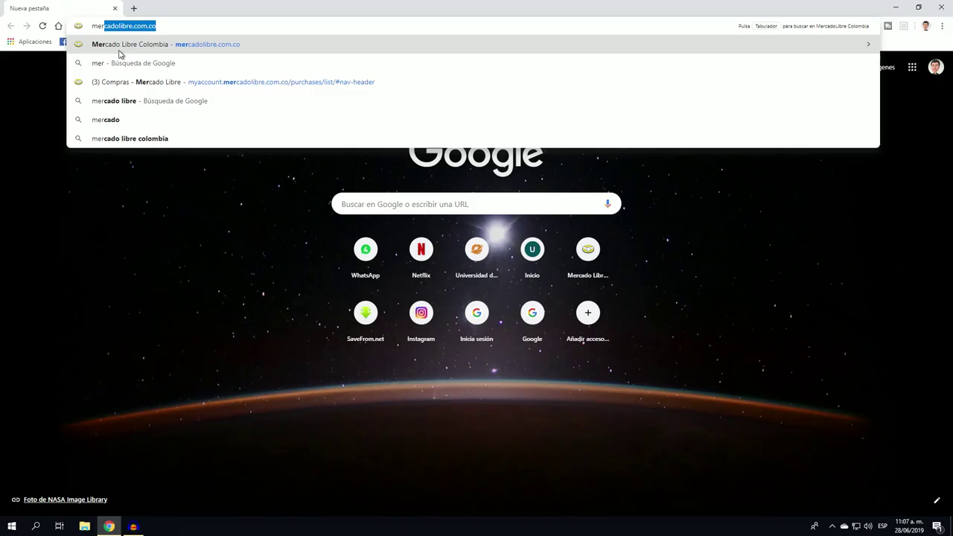
# Open the Mercado Libre Colombia purchases list and request help with the delivered Samsung 20.000 Mah power bank purchase
pyautogui.click(119, 49)
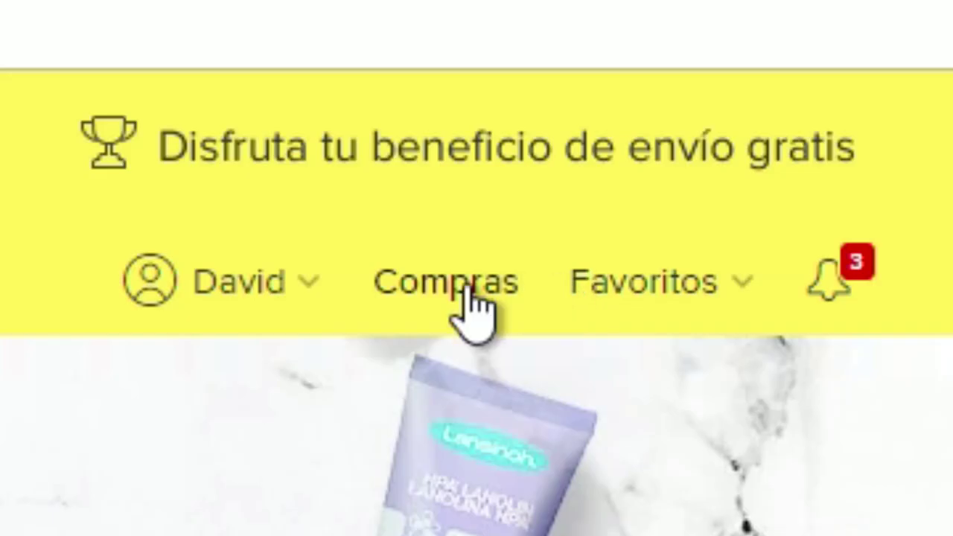
pyautogui.click(689, 93)
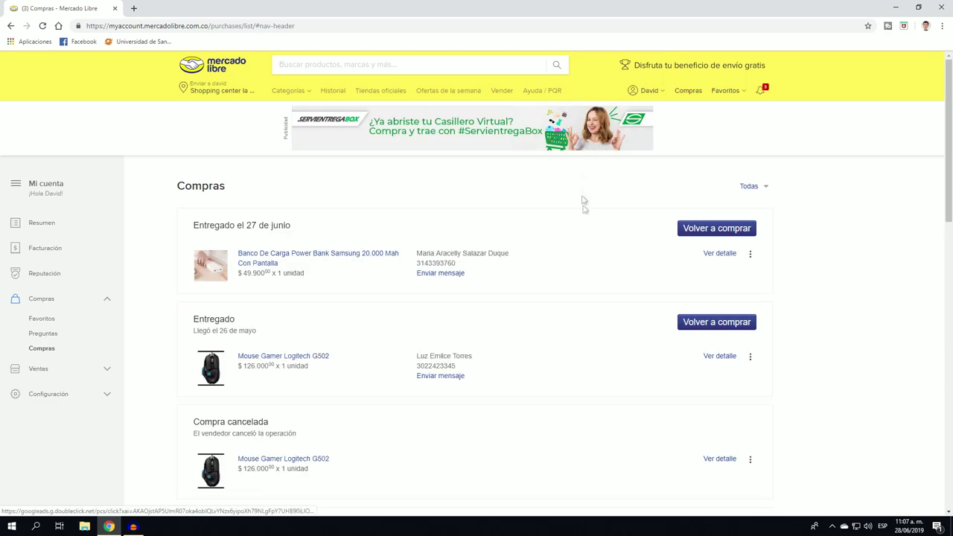
pyautogui.click(749, 254)
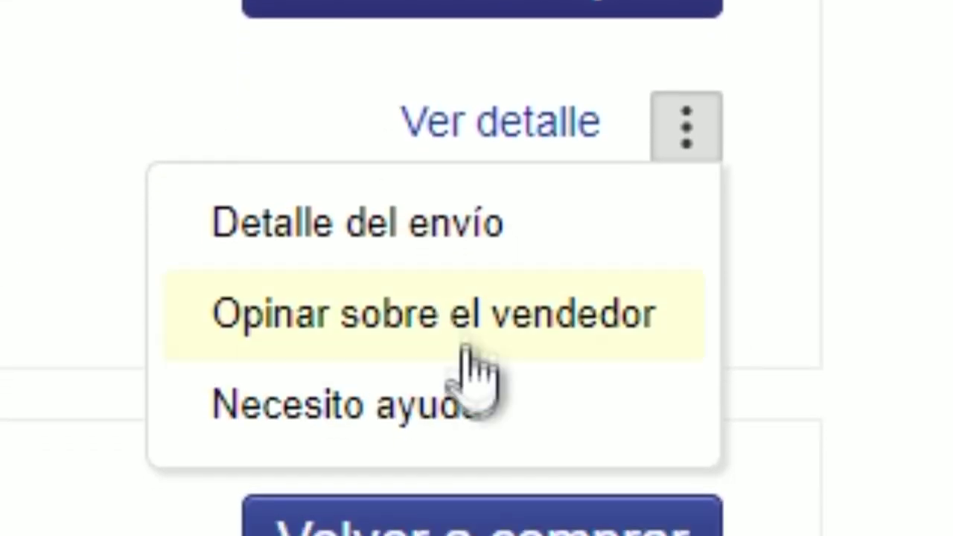
pyautogui.click(346, 341)
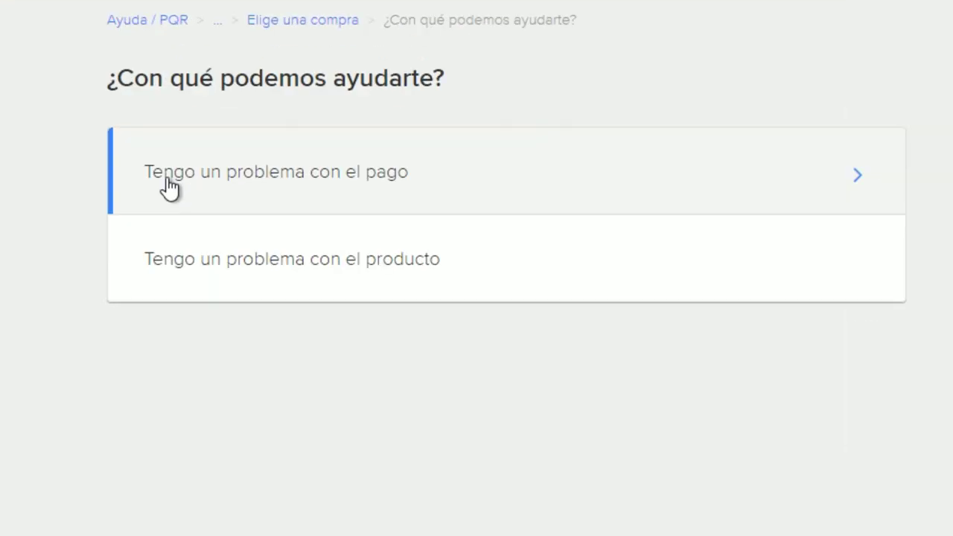
# Report a product problem, requesting a return and refund because it is a different product, with the reason "No es lo que dice la publicación"
pyautogui.click(224, 269)
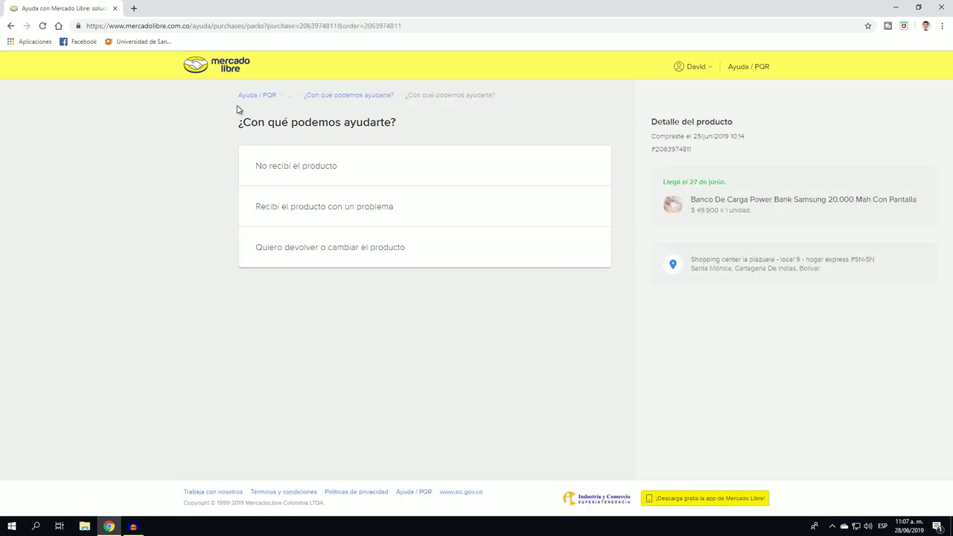
pyautogui.moveTo(240, 119); pyautogui.dragTo(441, 125)
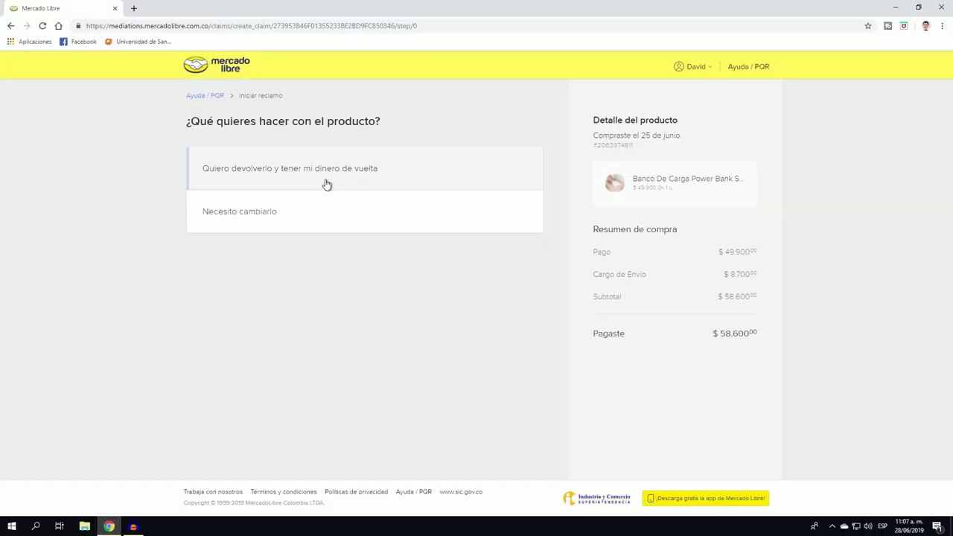
pyautogui.click(326, 185)
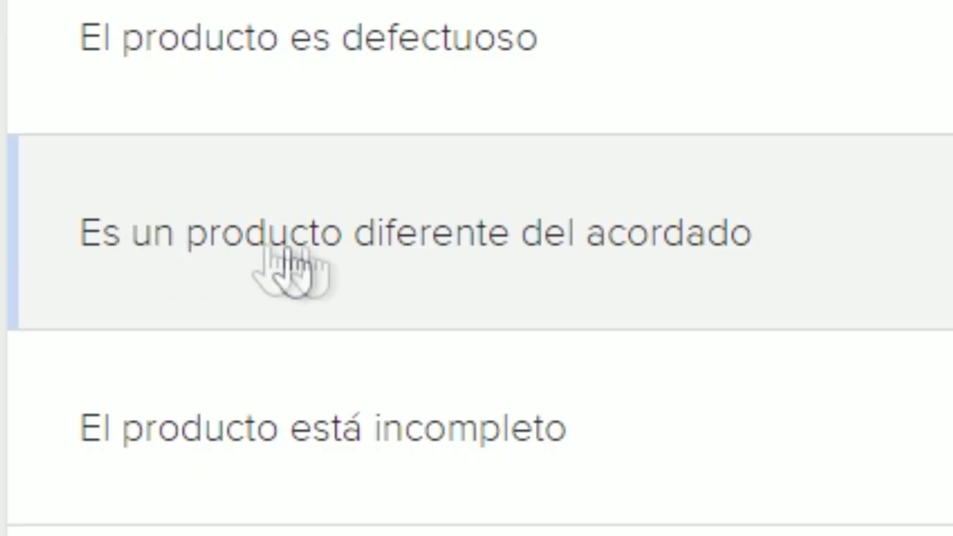
pyautogui.click(604, 231)
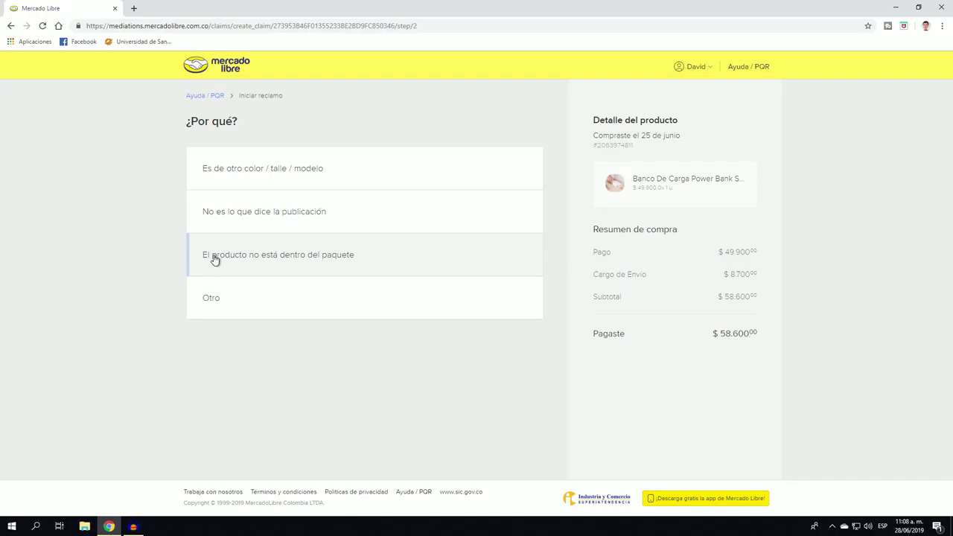
pyautogui.click(257, 213)
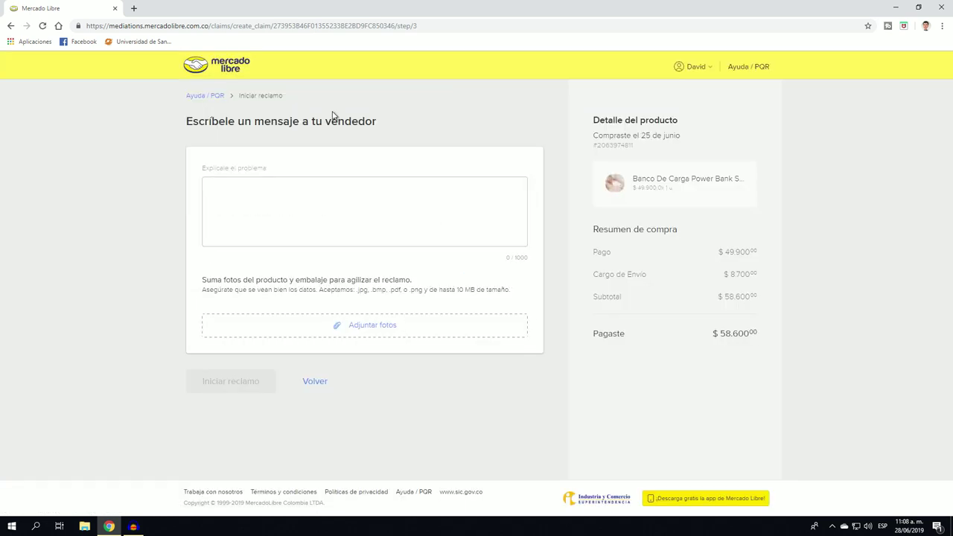
# Begin the message to the seller with the greeting "buenos días tardes o noches" followed by a blank line
pyautogui.click(352, 240)
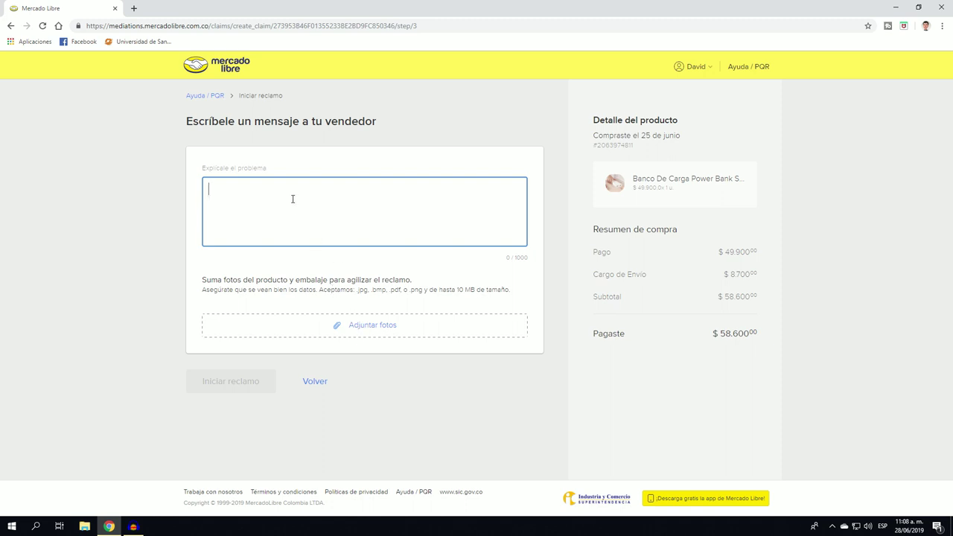
pyautogui.write('buenos dias ')
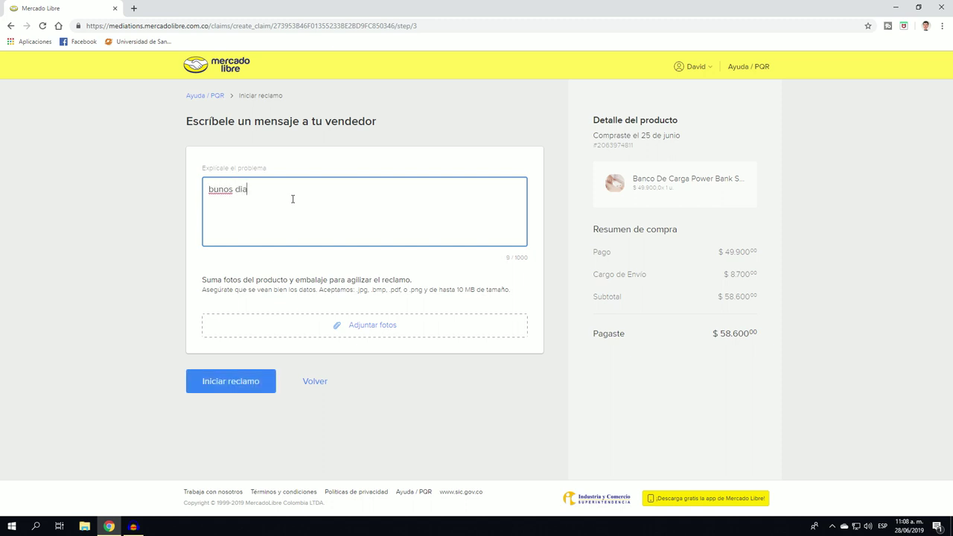
pyautogui.write('tardes o noches  el produc')
pyautogui.press('BackSpace')
pyautogui.press('BackSpace')
pyautogui.write('oches')
pyautogui.press('Return')
pyautogui.press('Return')
# Explain in Spanish that the product lacks the advertised 20.000 mah, charging a 2.500 mah phone only 2 veces y media, for 7500mah total
pyautogui.write('el producto que me encio realmente no son los 20.000')
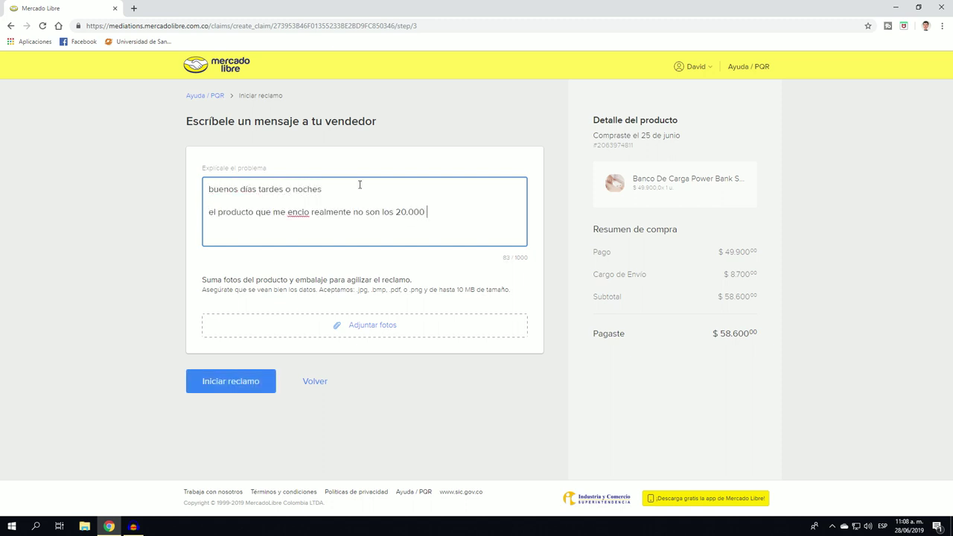
pyautogui.write(' mah que decai la publicacion, con un celular de 2.500')
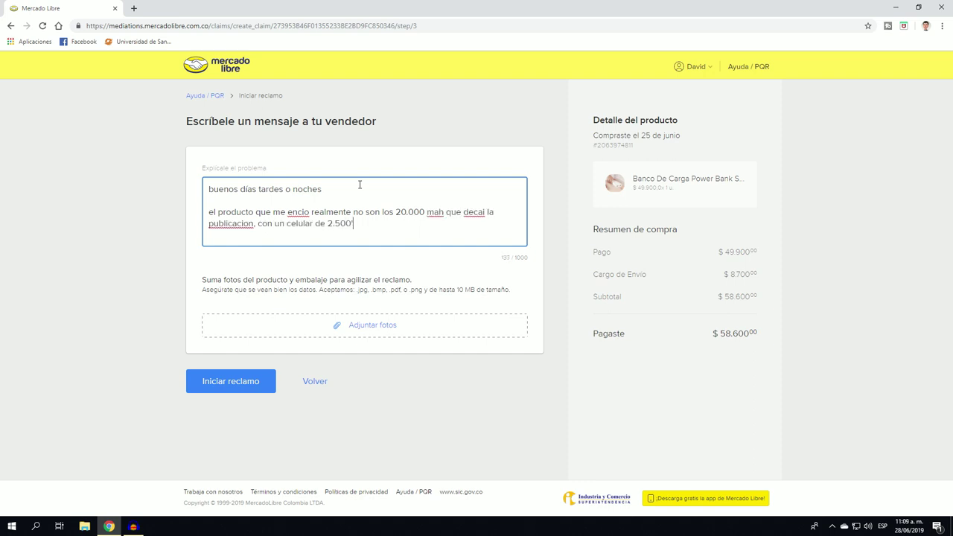
pyautogui.write(' mah realmente llegaba a cargar  2 veces y media, osea sacando cuentas simples eso da un total de 7500mah, ademas mi producto vino con la caja rota (')
# Add that the box arrived broken and no instructions were included, citing shampoo as an example, and correct the message's spelling
pyautogui.write('se que depronto por los envios es')
pyautogui.write('uede')
pyautogui.hotkey('ctrl', 'Left')
pyautogui.hotkey('ctrl', 'Left')
pyautogui.hotkey('ctrl', 'Left')
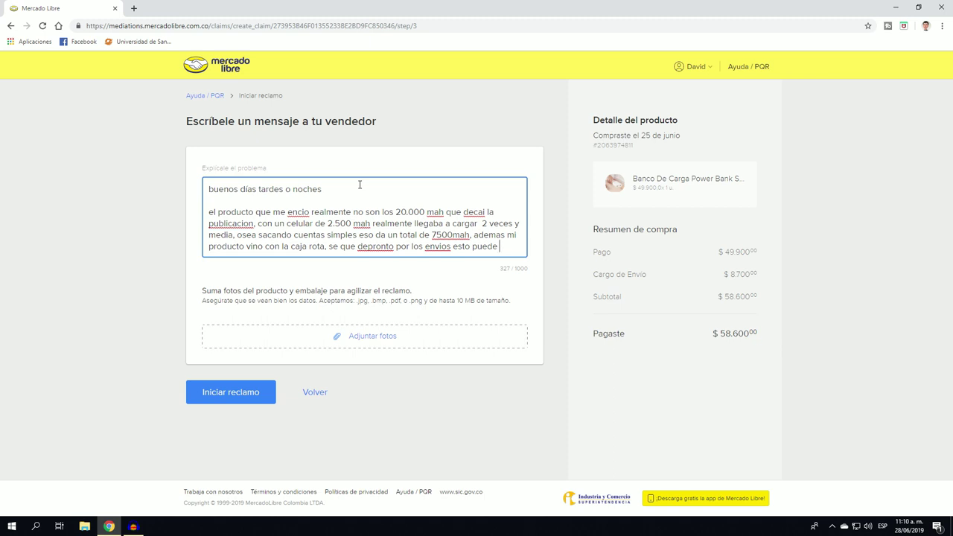
pyautogui.write('o')
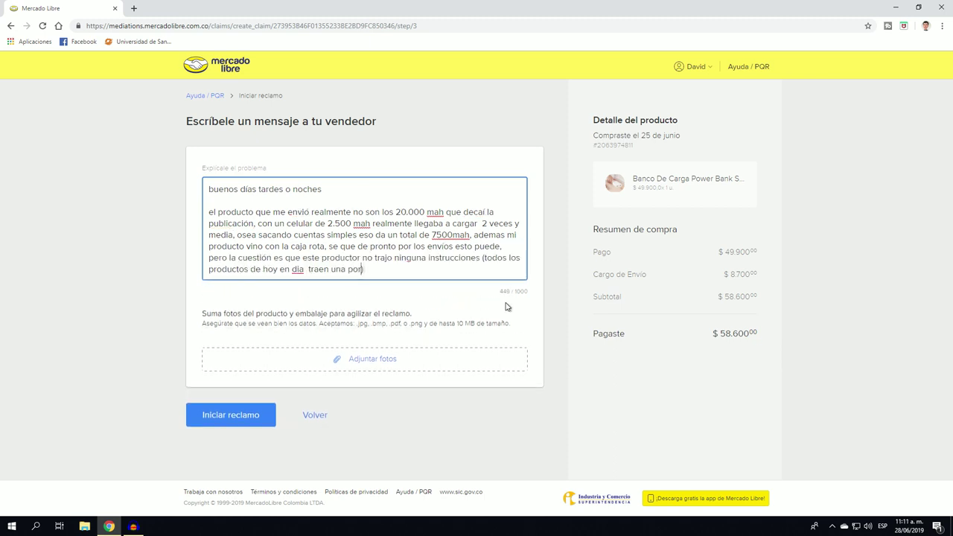
pyautogui.write('ejemplo el shampoo )')
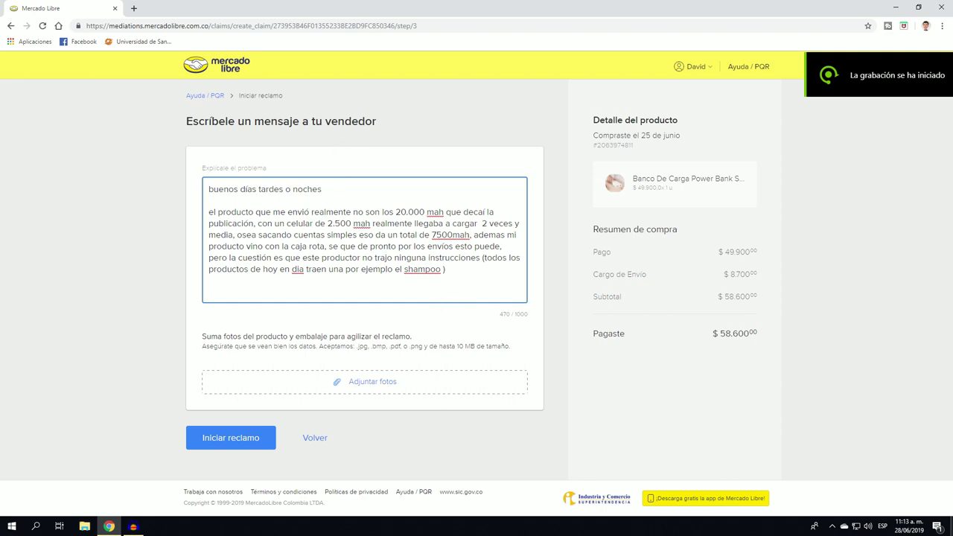
# Check the product photo on the desktop and add that the "nuevo" product had scratches before unboxing, with the battery "rayada desde el centro"
pyautogui.press('super+d')
pyautogui.doubleClick(834, 336)
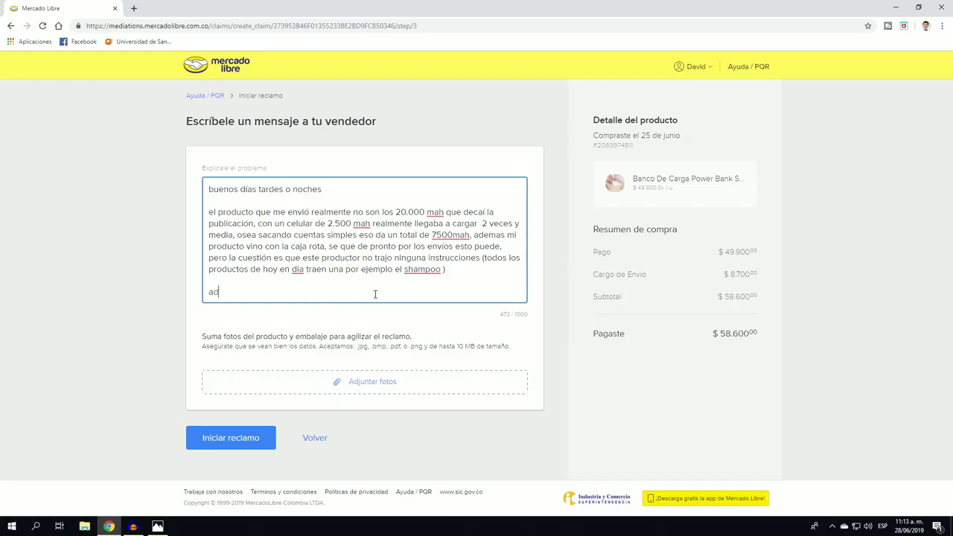
pyautogui.write('emas, el producto siendo nuevo')
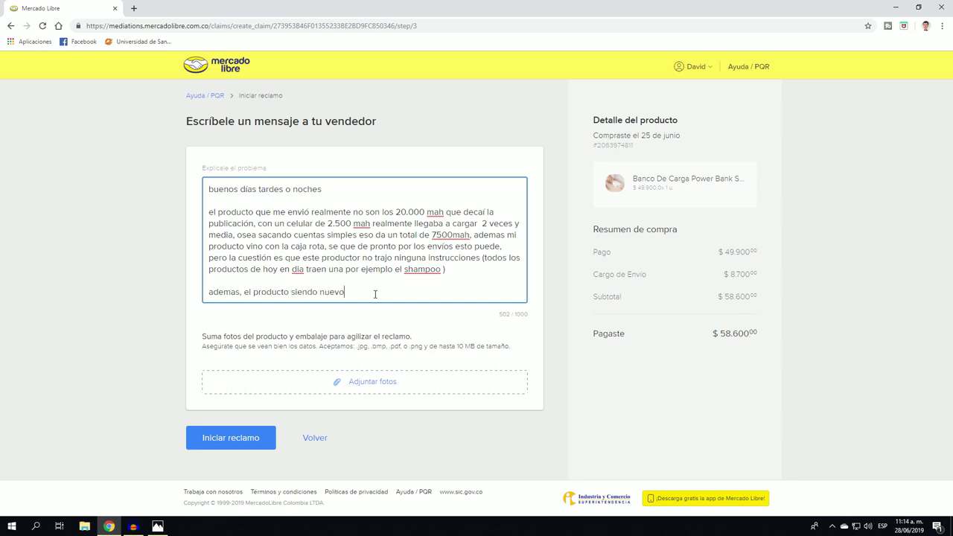
pyautogui.write('" tiene')
pyautogui.write('n')
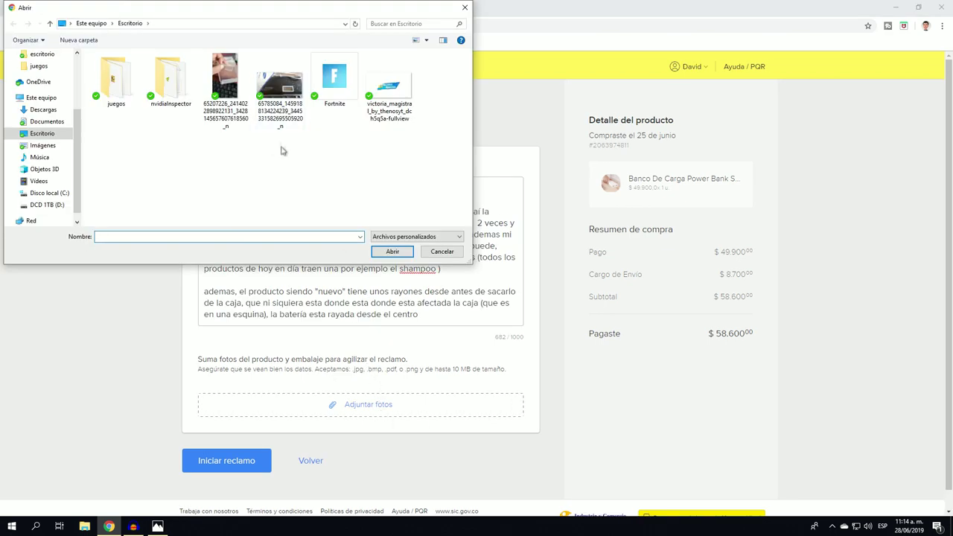
# Attach the two product photos from the Escritorio folder, the scratched battery and the broken box, to the claim
pyautogui.moveTo(283, 149); pyautogui.dragTo(227, 82)
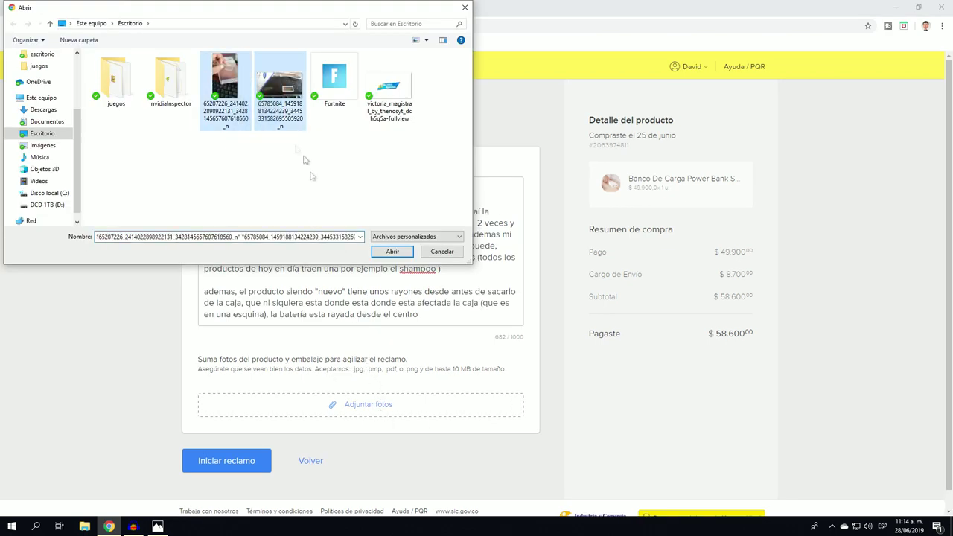
pyautogui.click(393, 252)
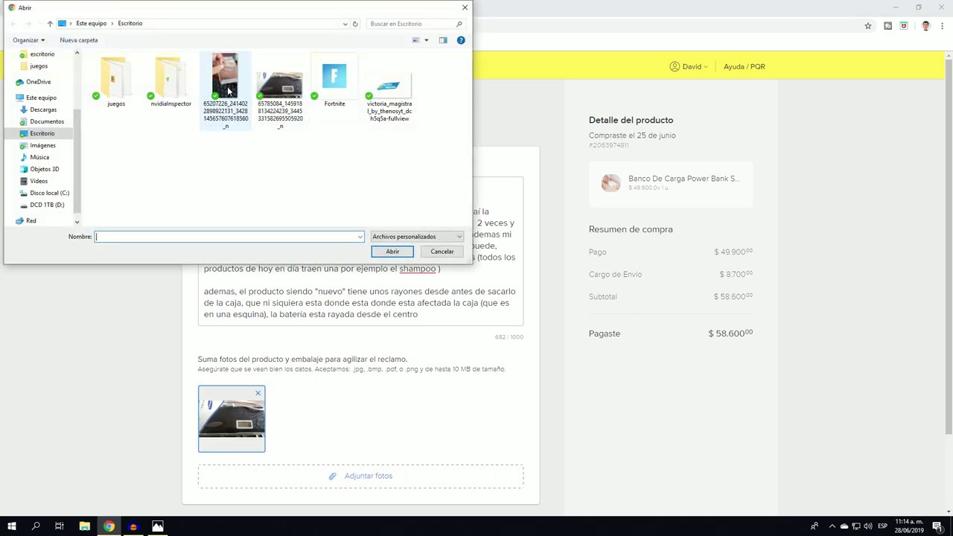
pyautogui.click(392, 252)
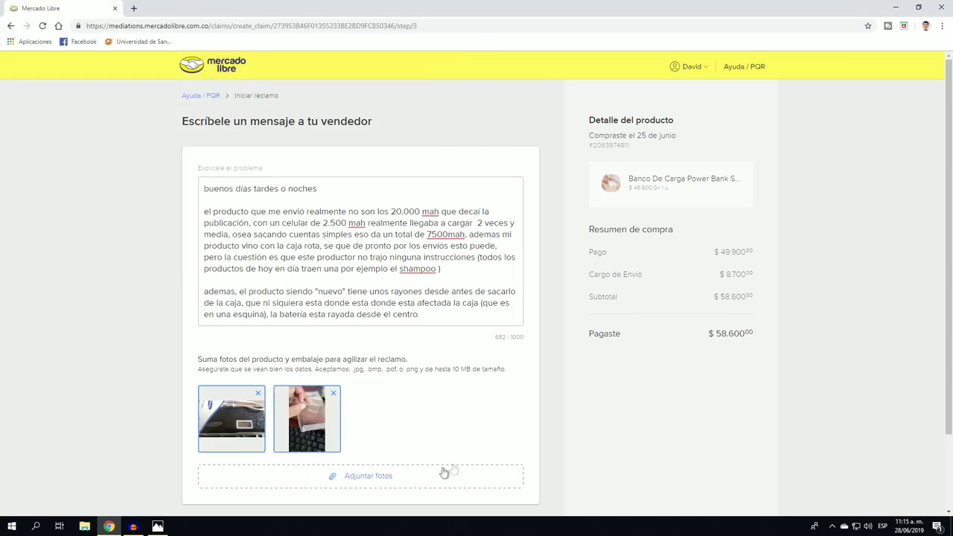
# Open the attached photos from the desktop and examine the broken box corner and the scratches on the battery
pyautogui.press('super+d')
pyautogui.moveTo(894, 320); pyautogui.dragTo(880, 335)
pyautogui.click(819, 331)
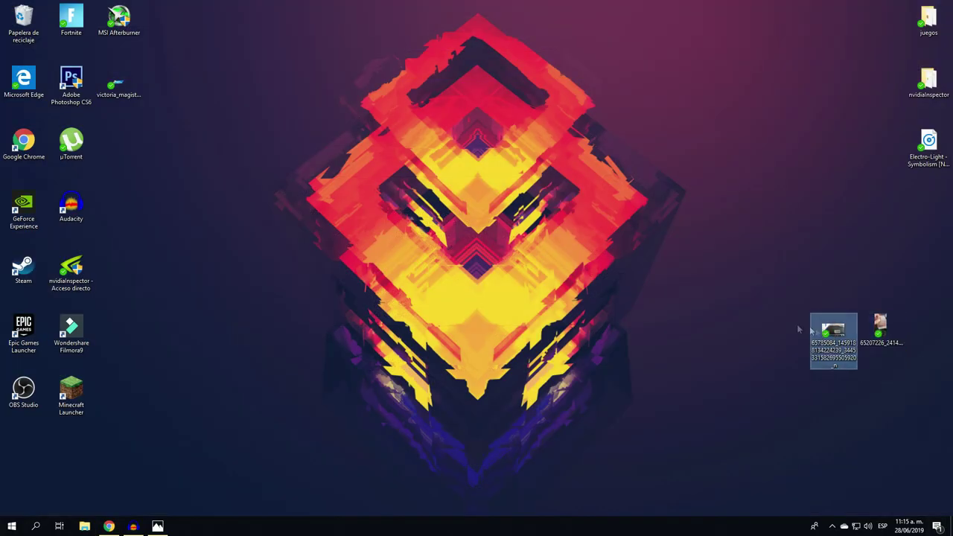
pyautogui.doubleClick(826, 332)
pyautogui.click(634, 291)
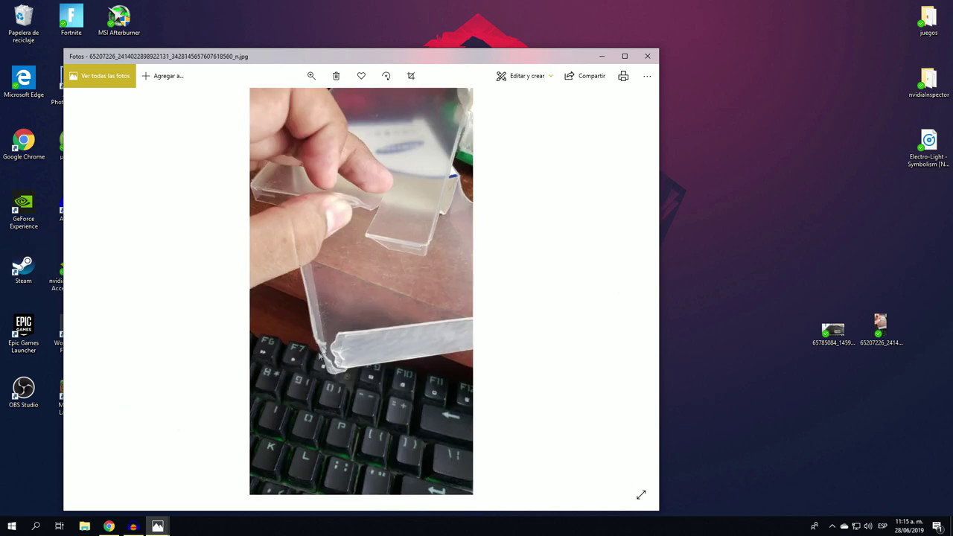
pyautogui.click(87, 290)
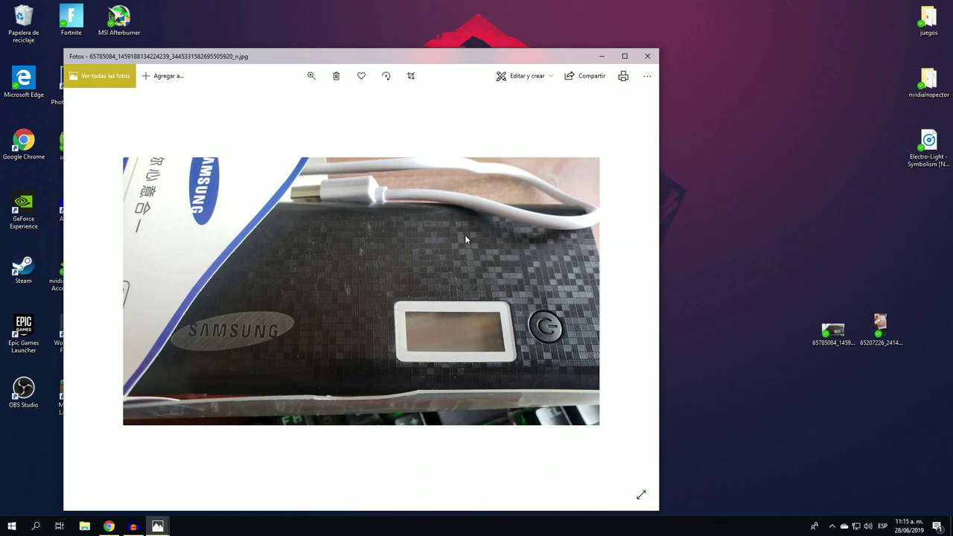
# Switch back to Chrome and submit the claim with its message and both photos
pyautogui.click(109, 526)
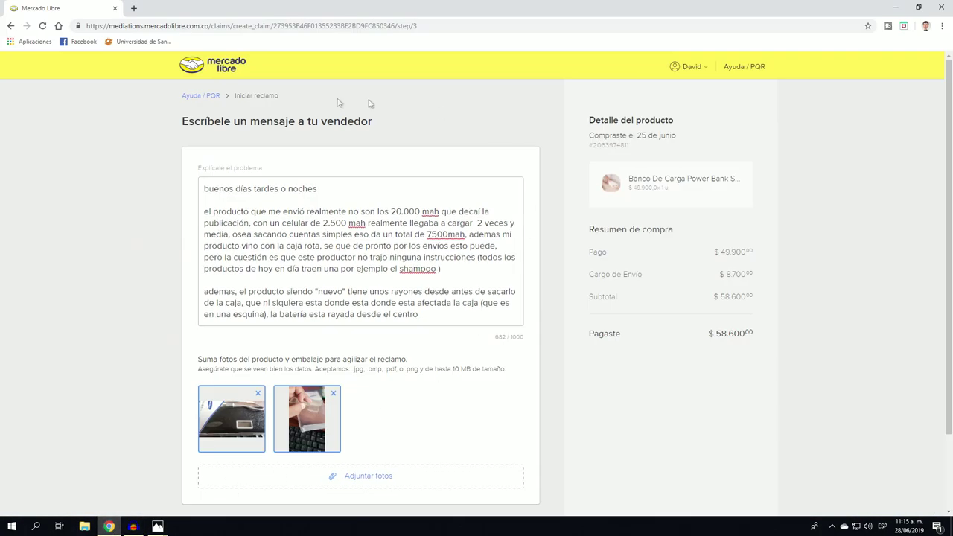
pyautogui.scroll(-2, 190, 320)
pyautogui.click(206, 452)
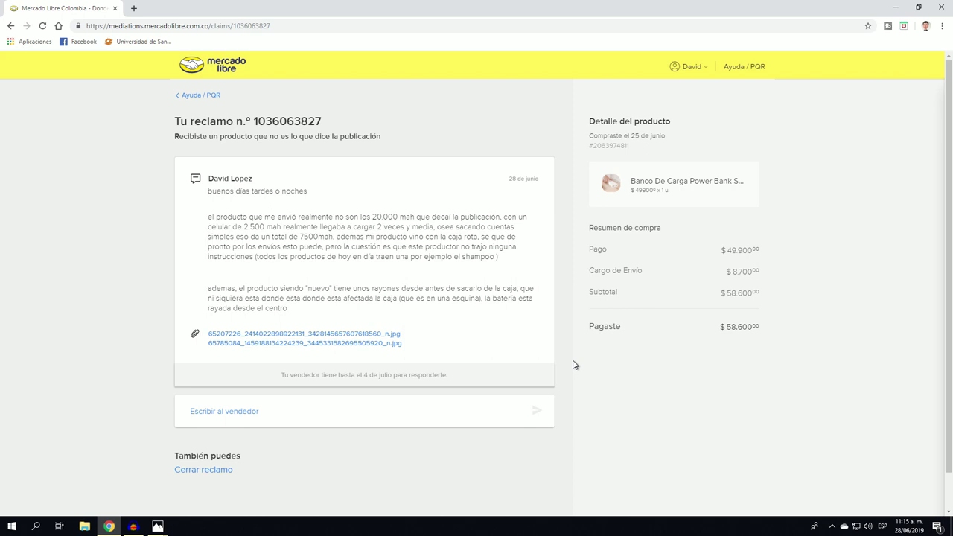
# Examine the submitted claim's message, attachments and the deadline for the seller's response
pyautogui.moveTo(364, 375); pyautogui.dragTo(446, 373)
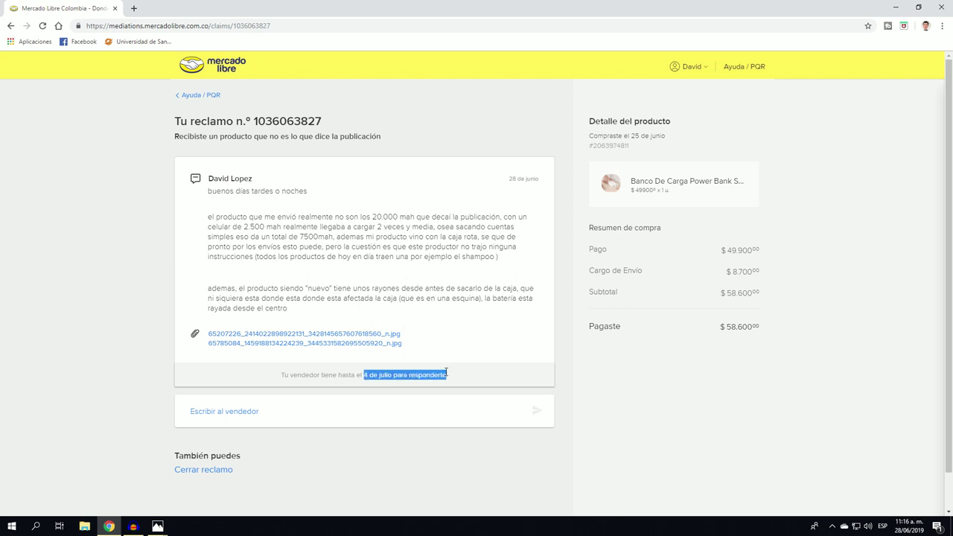
pyautogui.moveTo(289, 375); pyautogui.dragTo(430, 375)
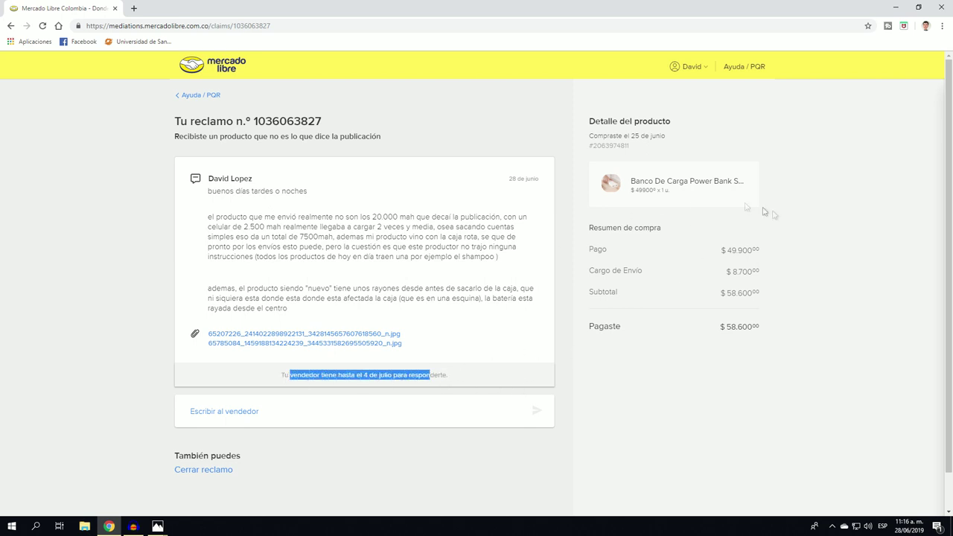
pyautogui.tripleClick(343, 380)
pyautogui.moveTo(460, 370); pyautogui.dragTo(175, 89)
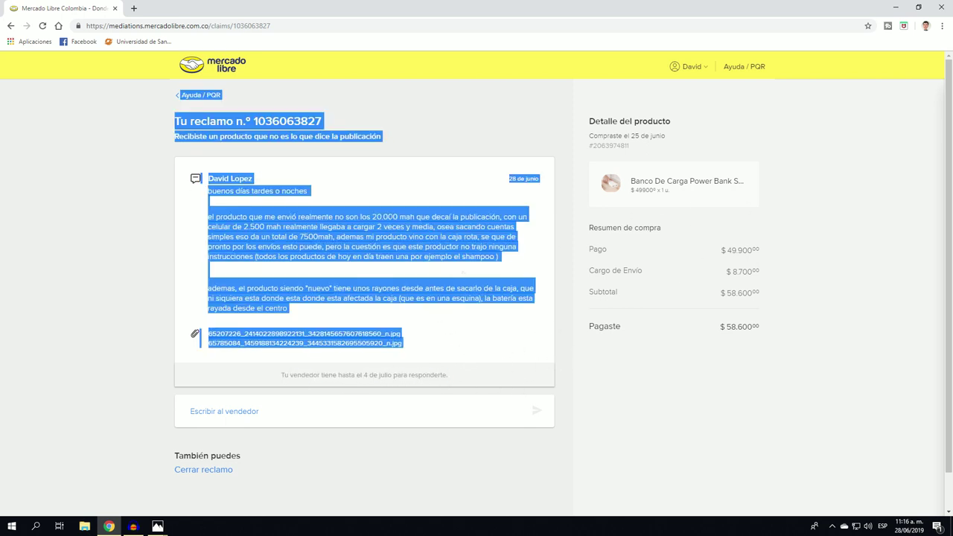
pyautogui.click(20, 282)
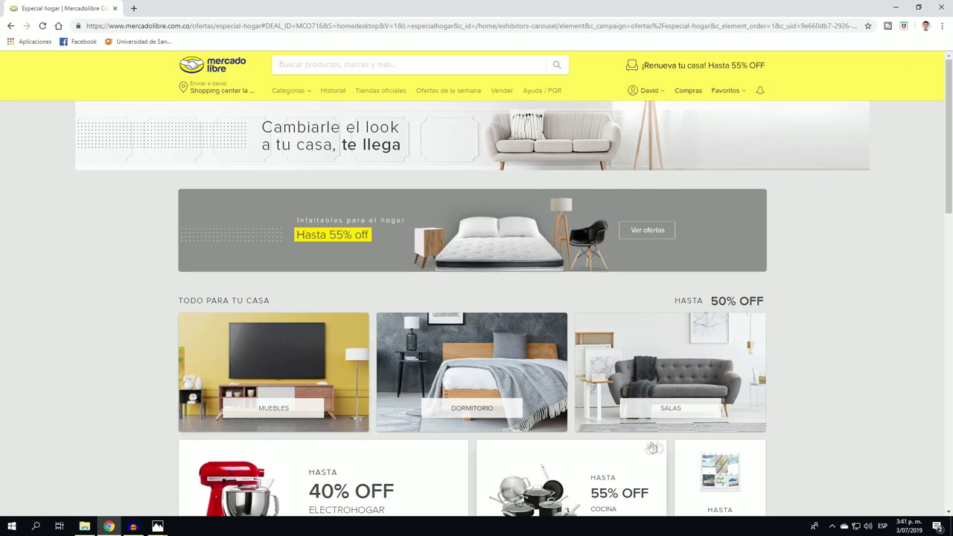
# Open the power bank's claim from the purchases list and read the refund notice and the deadline for sending the product back
pyautogui.click(685, 91)
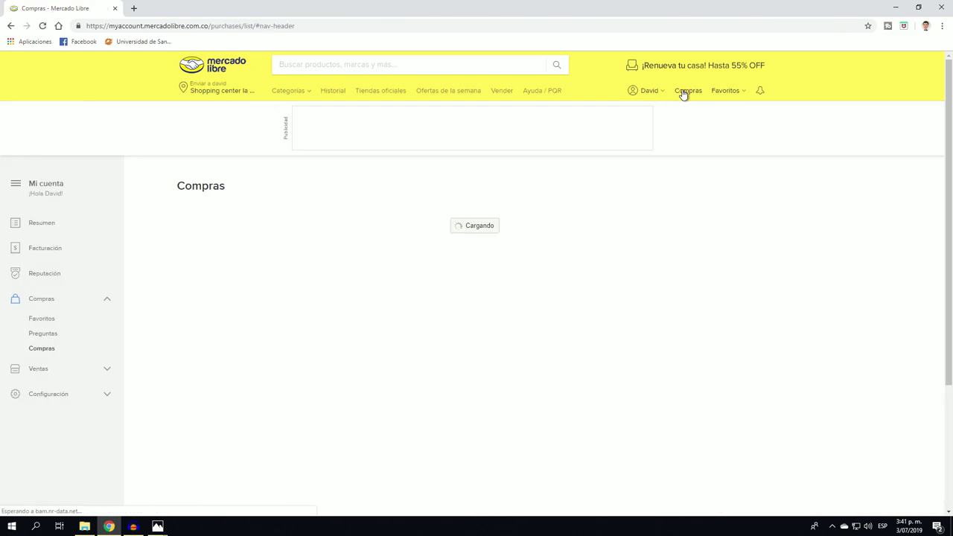
pyautogui.click(230, 301)
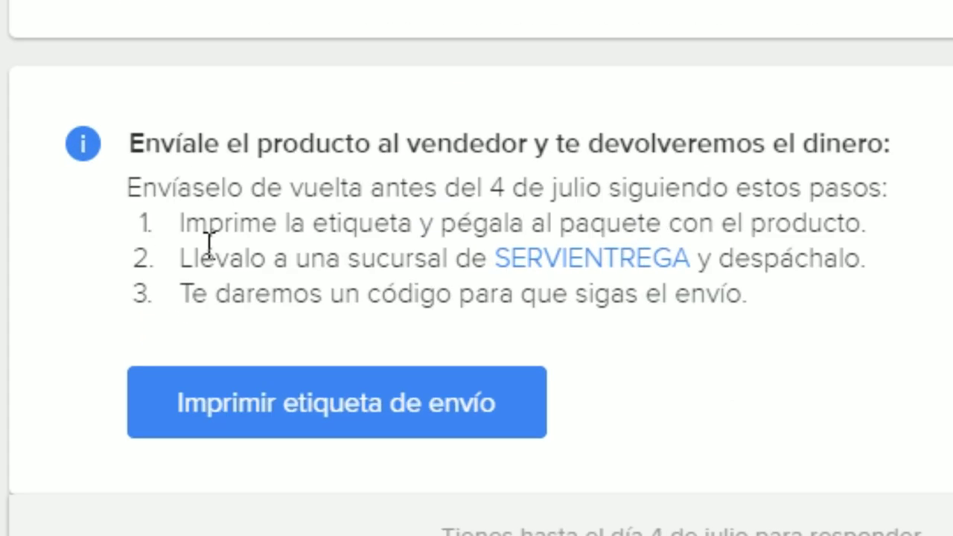
pyautogui.moveTo(127, 153); pyautogui.dragTo(893, 192)
pyautogui.click(532, 200)
pyautogui.moveTo(290, 190); pyautogui.dragTo(890, 205)
pyautogui.click(905, 213)
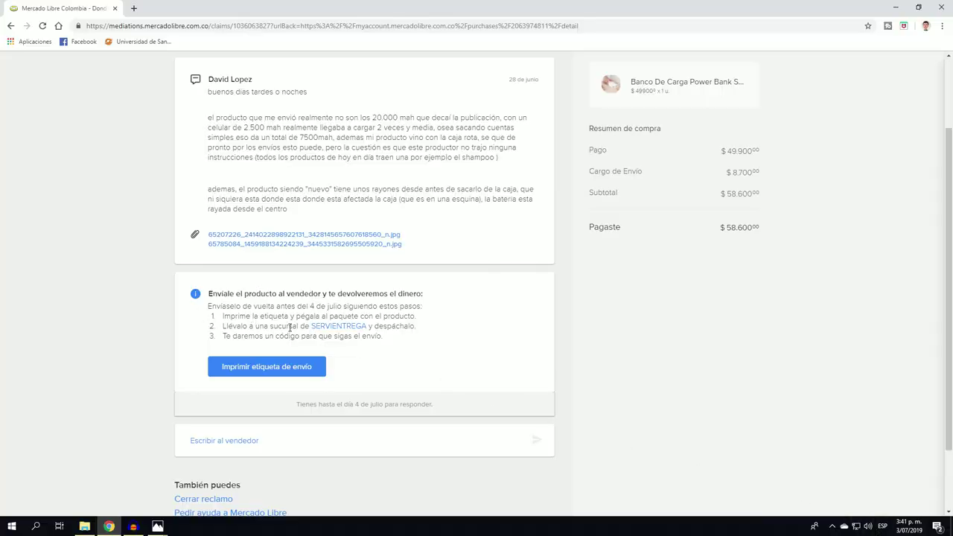
# Examine the three return instructions: printing and attaching the label, dispatching the package at a SERVIENTREGA branch, and receiving the tracking code
pyautogui.moveTo(222, 315); pyautogui.dragTo(325, 315)
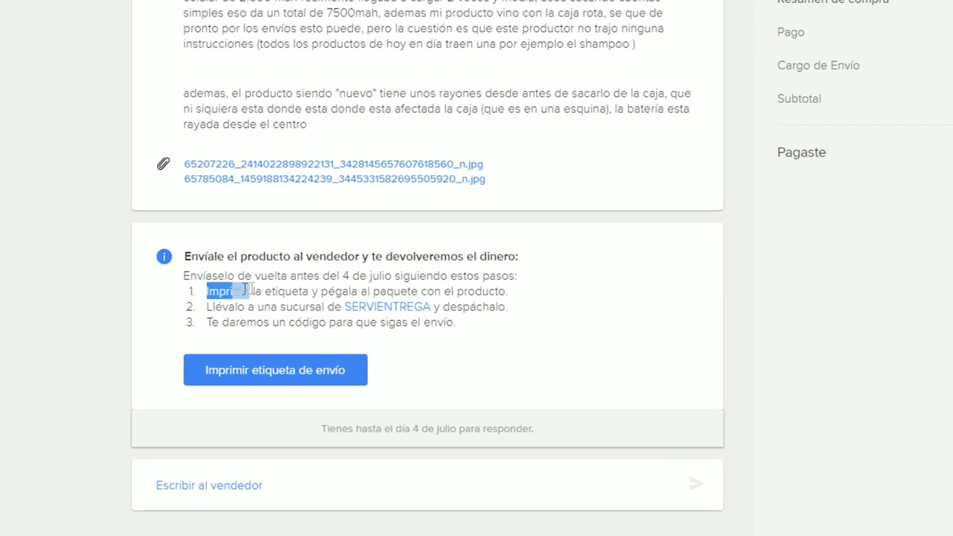
pyautogui.moveTo(530, 186); pyautogui.dragTo(918, 230)
pyautogui.click(916, 230)
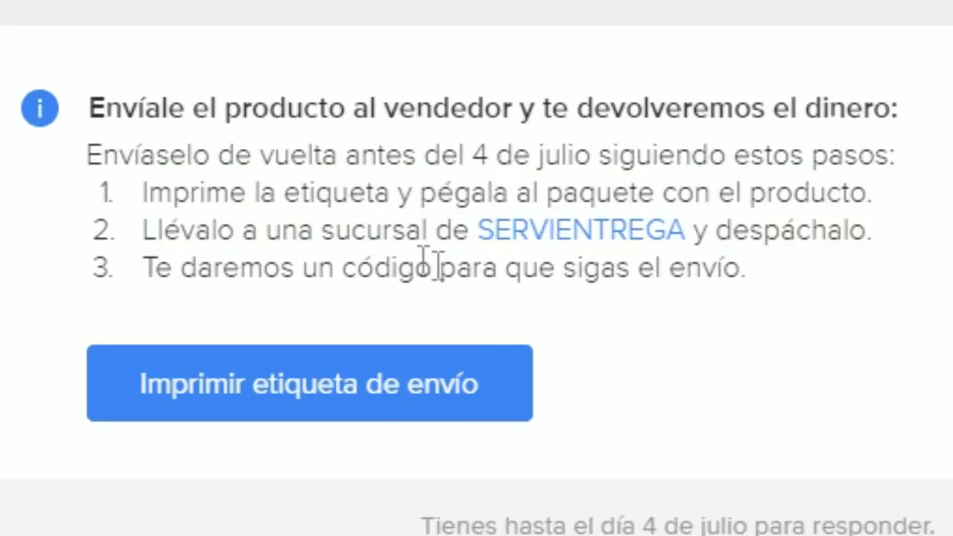
pyautogui.moveTo(106, 230); pyautogui.dragTo(910, 258)
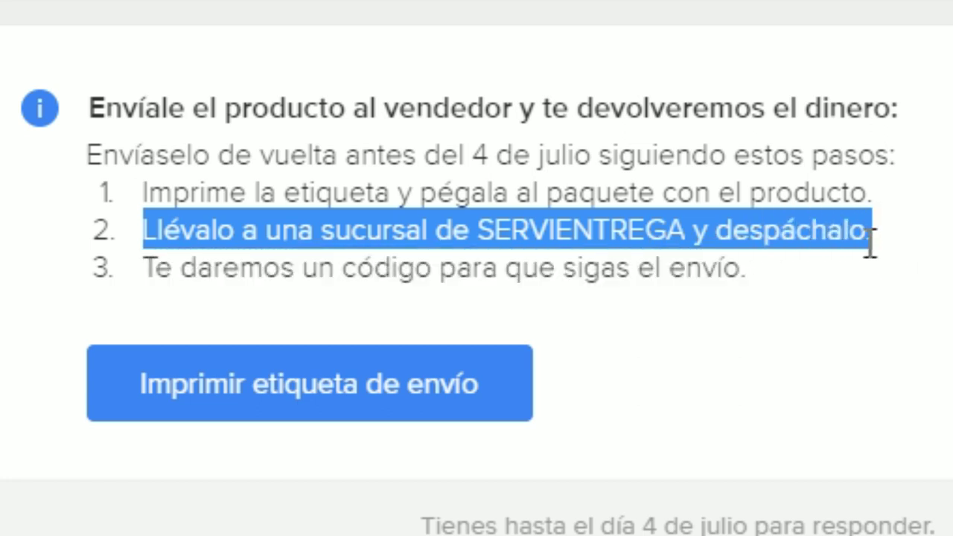
pyautogui.moveTo(182, 268); pyautogui.dragTo(945, 282)
pyautogui.click(945, 284)
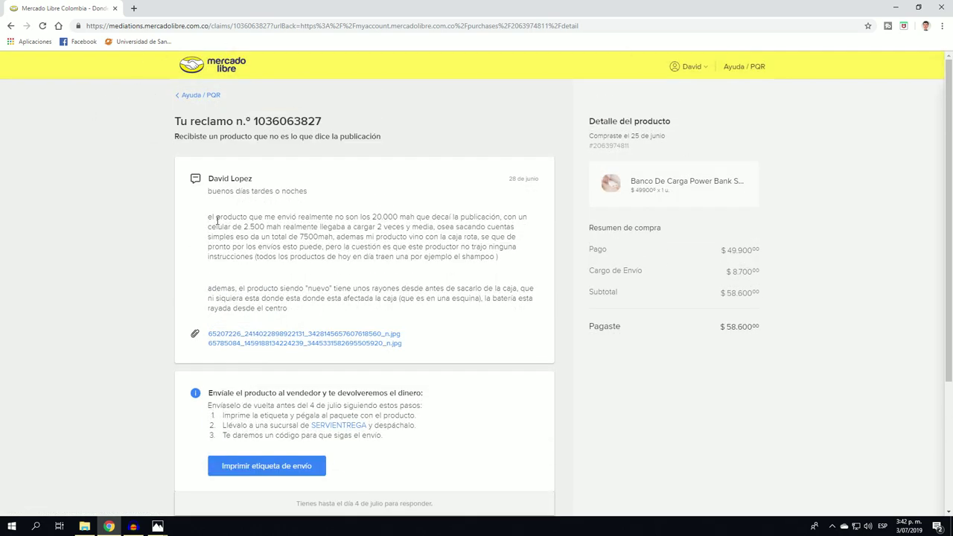
pyautogui.scroll(-2, 284, 278)
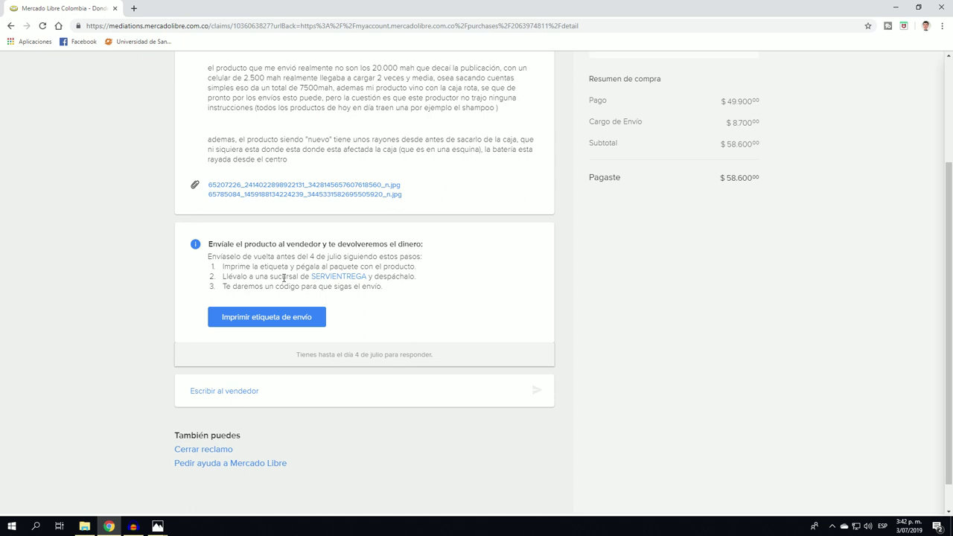
pyautogui.moveTo(266, 277); pyautogui.dragTo(373, 277)
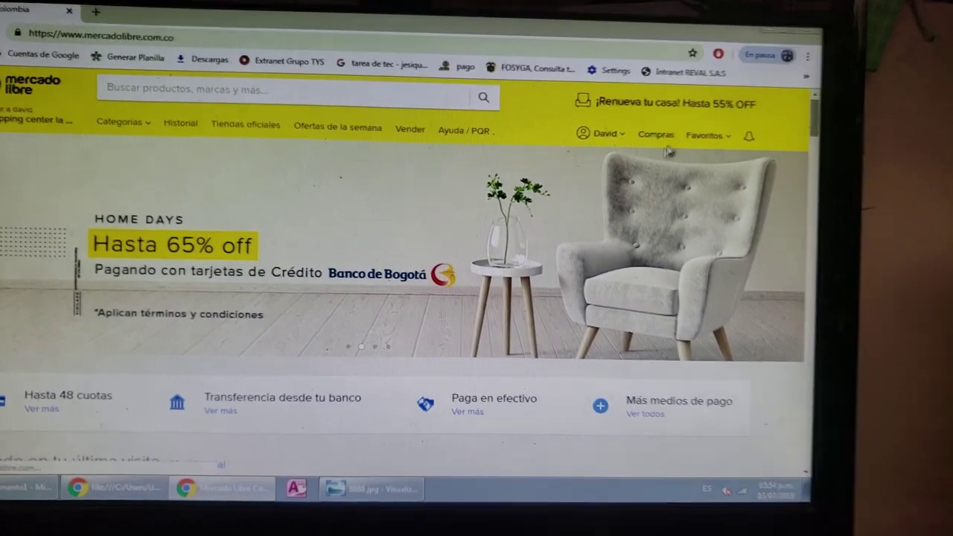
# Open the power bank's open claim from the purchases list, generate its return shipping label and view the label PDF
pyautogui.click(661, 135)
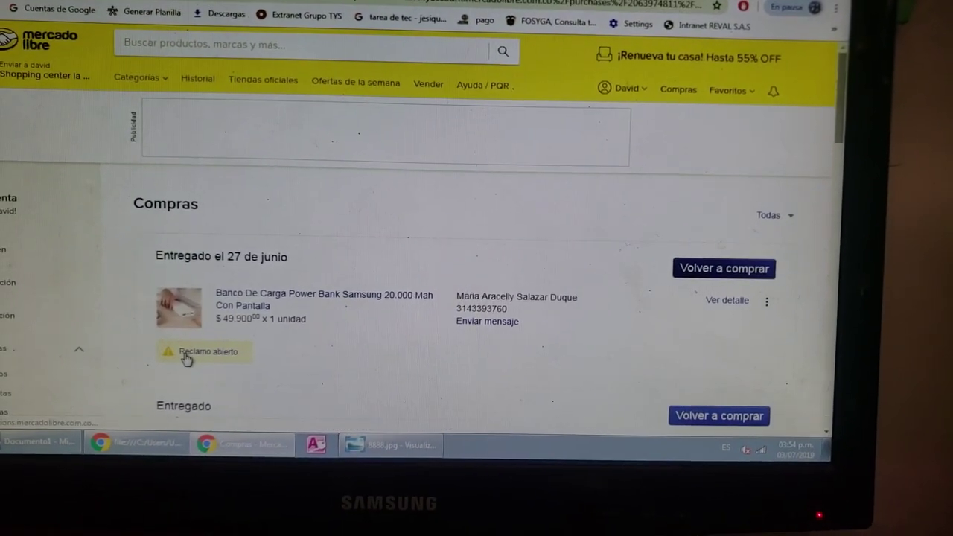
pyautogui.click(167, 364)
pyautogui.scroll(-4, 182, 341)
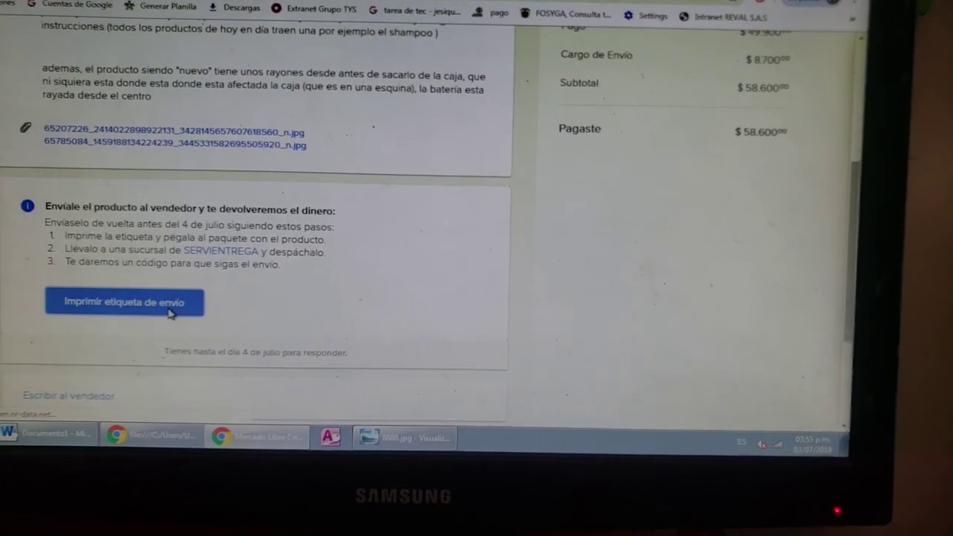
pyautogui.click(167, 310)
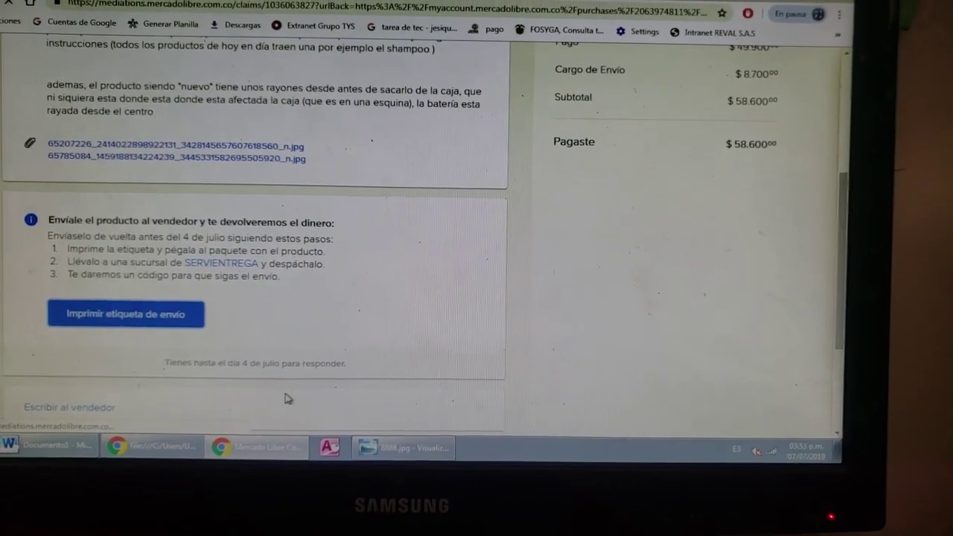
pyautogui.scroll(-5, 463, 441)
pyautogui.scroll(5, 447, 440)
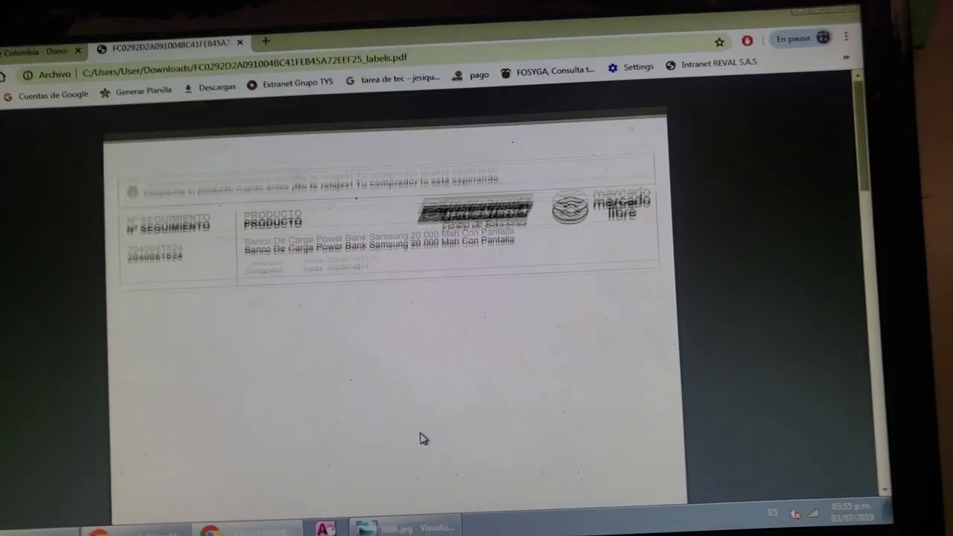
# Print one copy of all pages of the shipping label PDF on the RICOH Aficio MP printer
pyautogui.hotkey('ctrl', 'p')
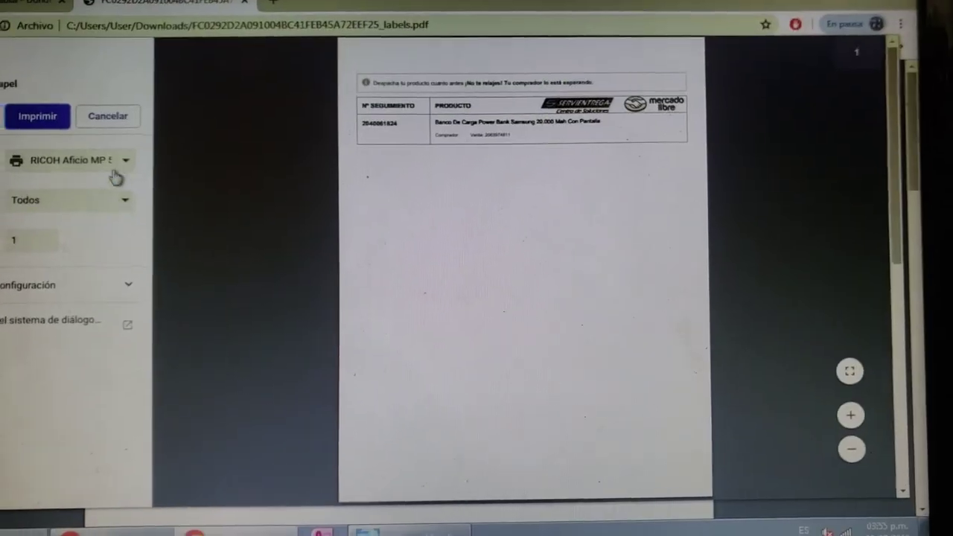
pyautogui.click(117, 173)
pyautogui.click(86, 102)
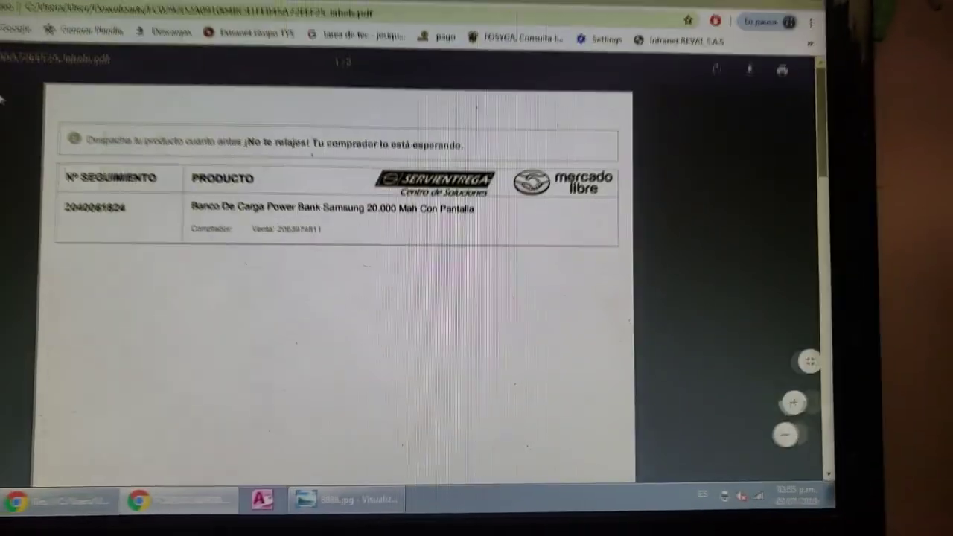